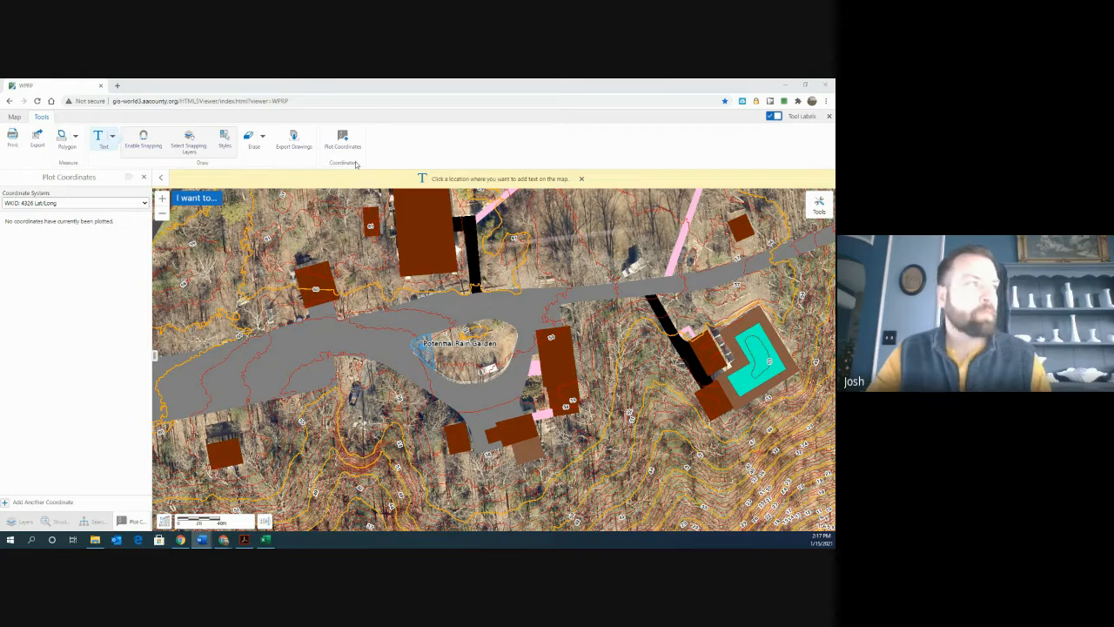
- Open the Print Map tool and pan the map to position the print area
{"action": "left_click", "coordinate": [11, 137]}
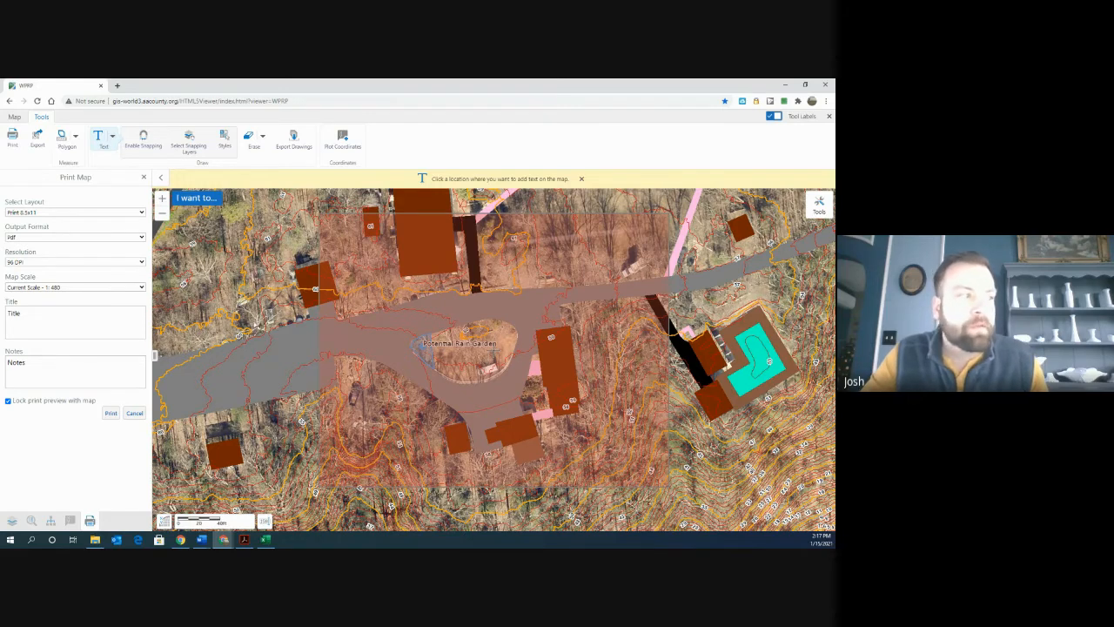
{"action": "left_click_drag", "start_coordinate": [495, 348], "coordinate": [528, 345]}
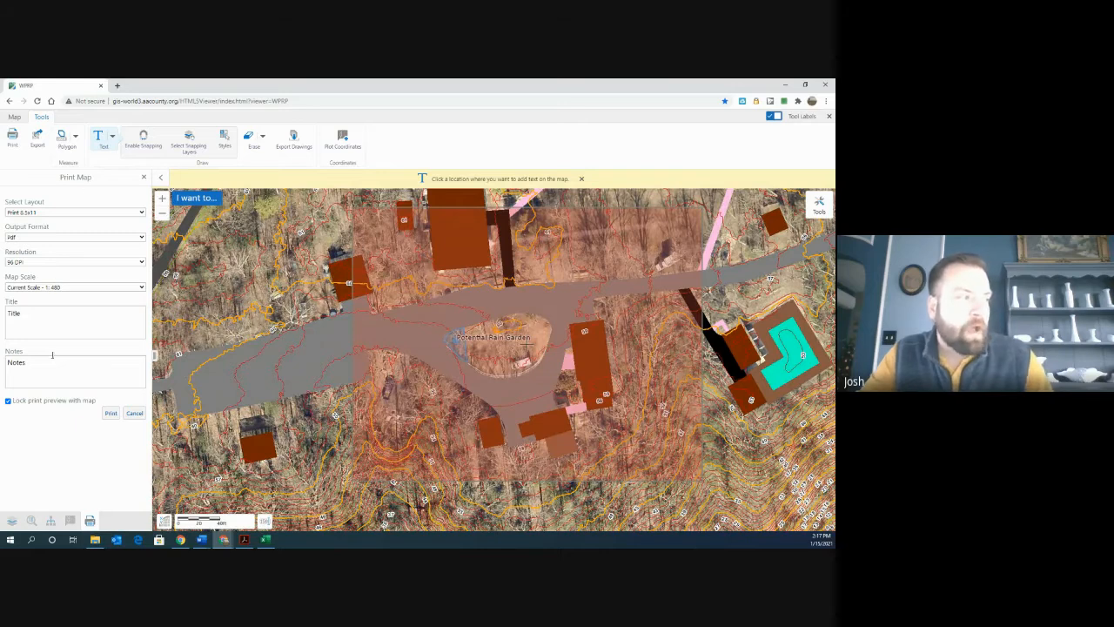
- Unlock the print preview from the map, pan the map under the preview, and lock the preview again
{"action": "left_click", "coordinate": [8, 401]}
{"action": "left_click_drag", "start_coordinate": [612, 406], "coordinate": [669, 415]}
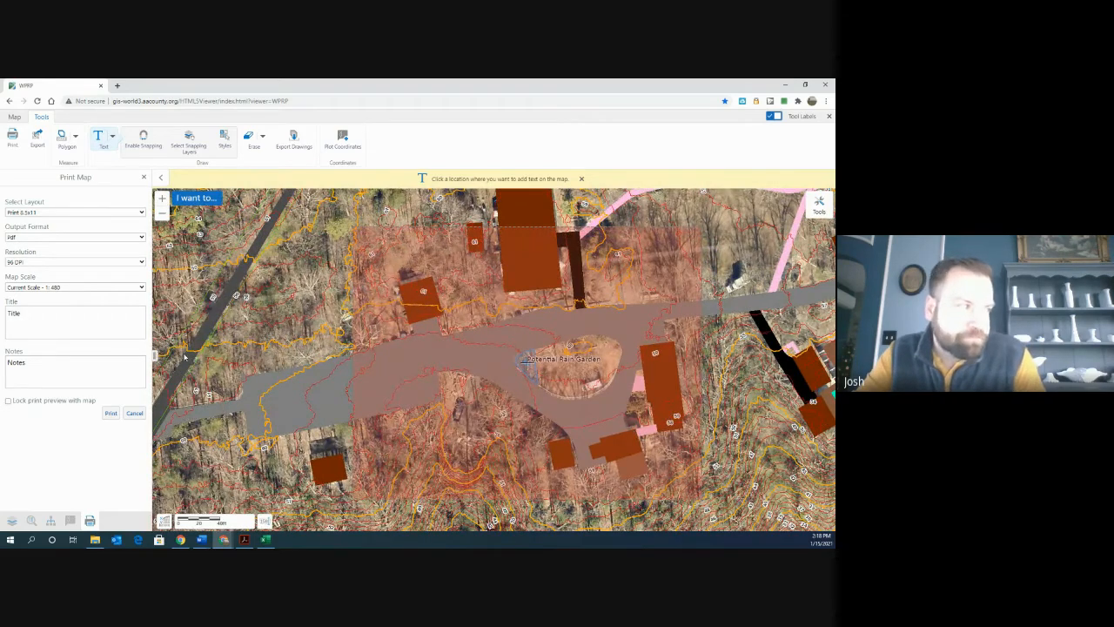
{"action": "left_click", "coordinate": [8, 401]}
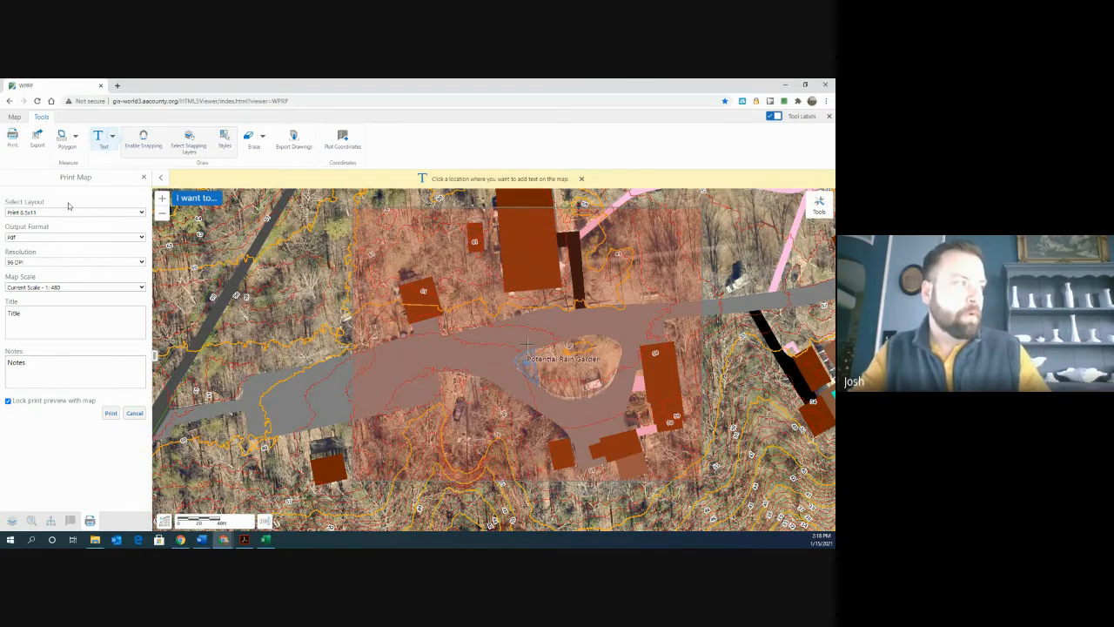
- Review the available layout and output format options without changing them
{"action": "left_click", "coordinate": [142, 213]}
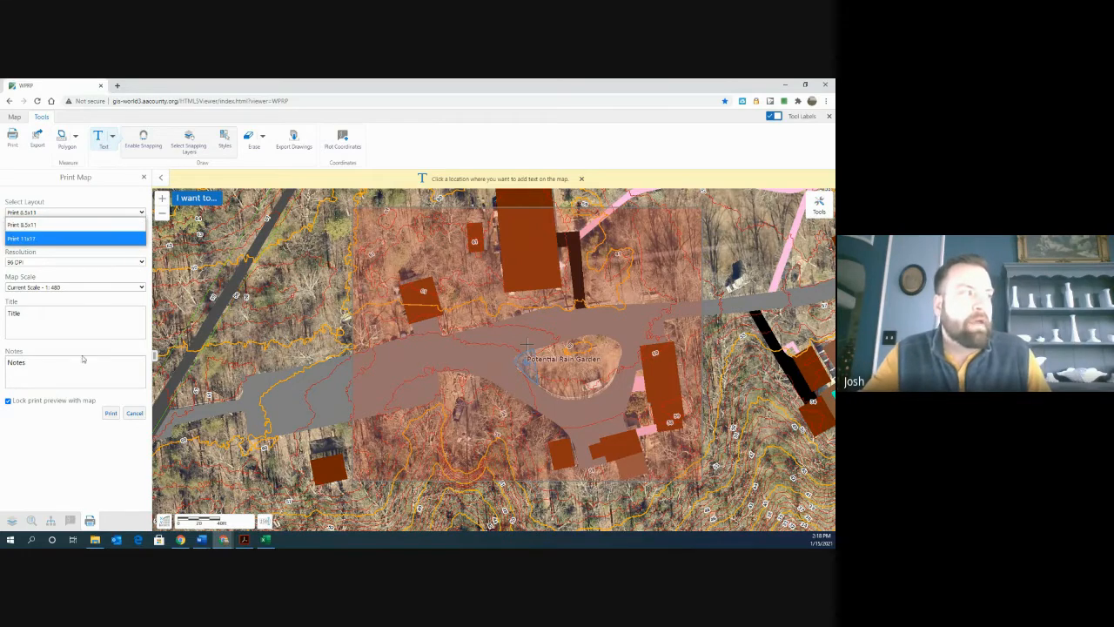
{"action": "left_click", "coordinate": [81, 459]}
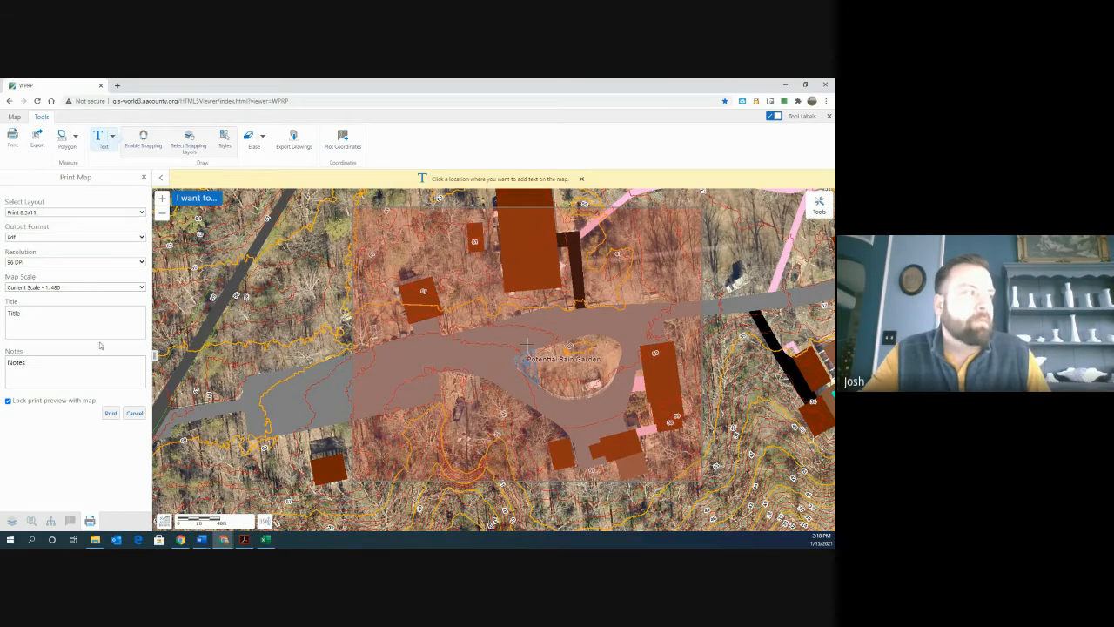
{"action": "left_click", "coordinate": [141, 239]}
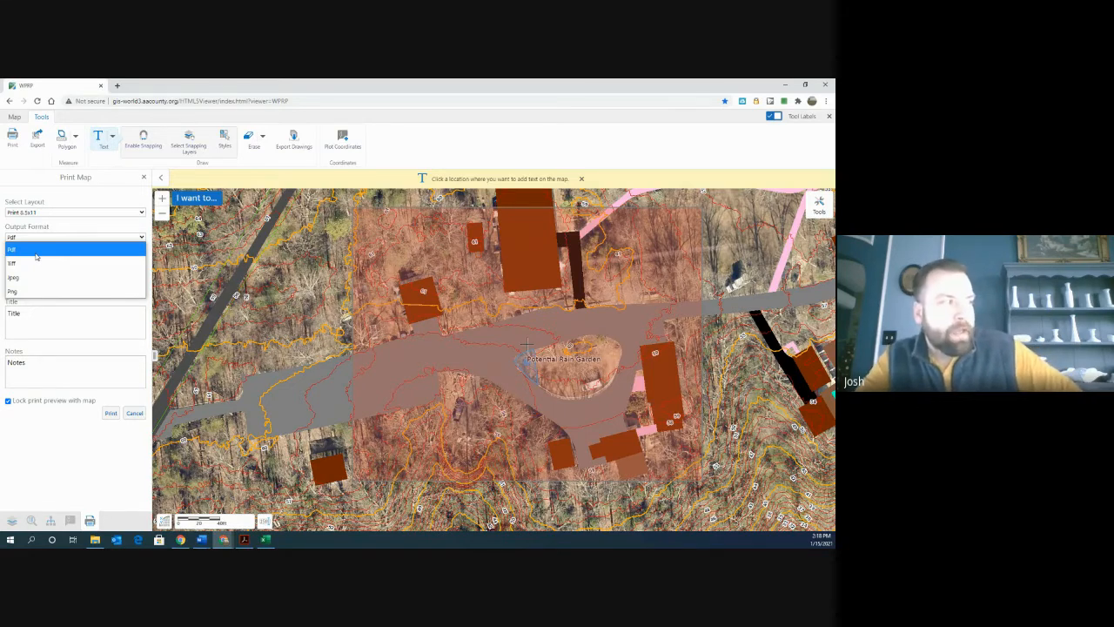
{"action": "left_click", "coordinate": [74, 451]}
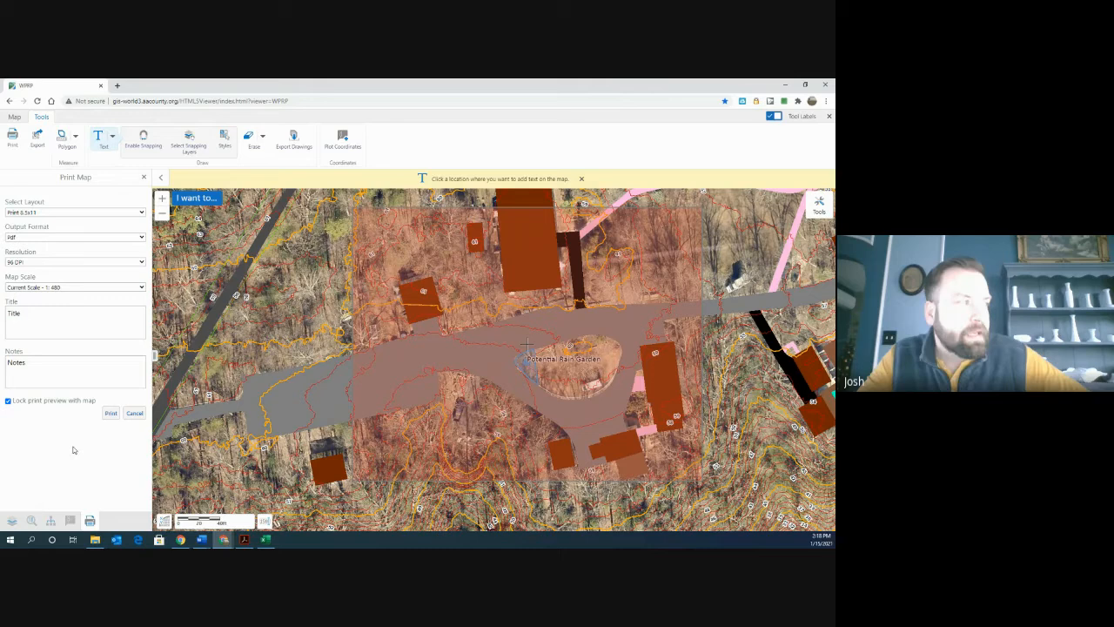
- Set the print resolution to 150 DPI and keep the map scale at Current Scale - 1:480
{"action": "left_click", "coordinate": [144, 264]}
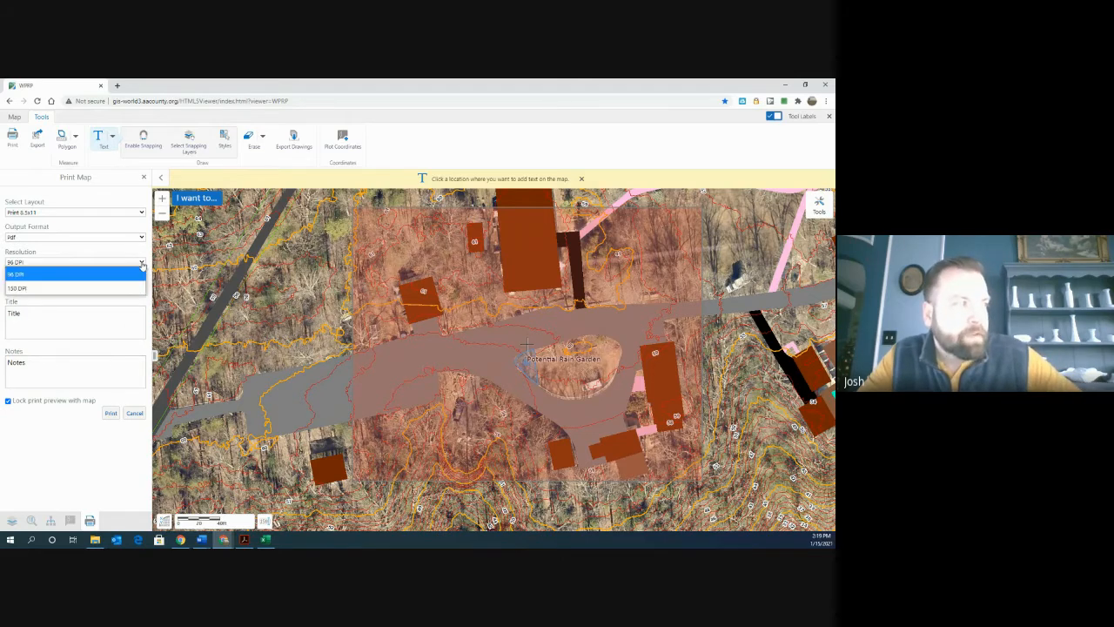
{"action": "left_click", "coordinate": [65, 288]}
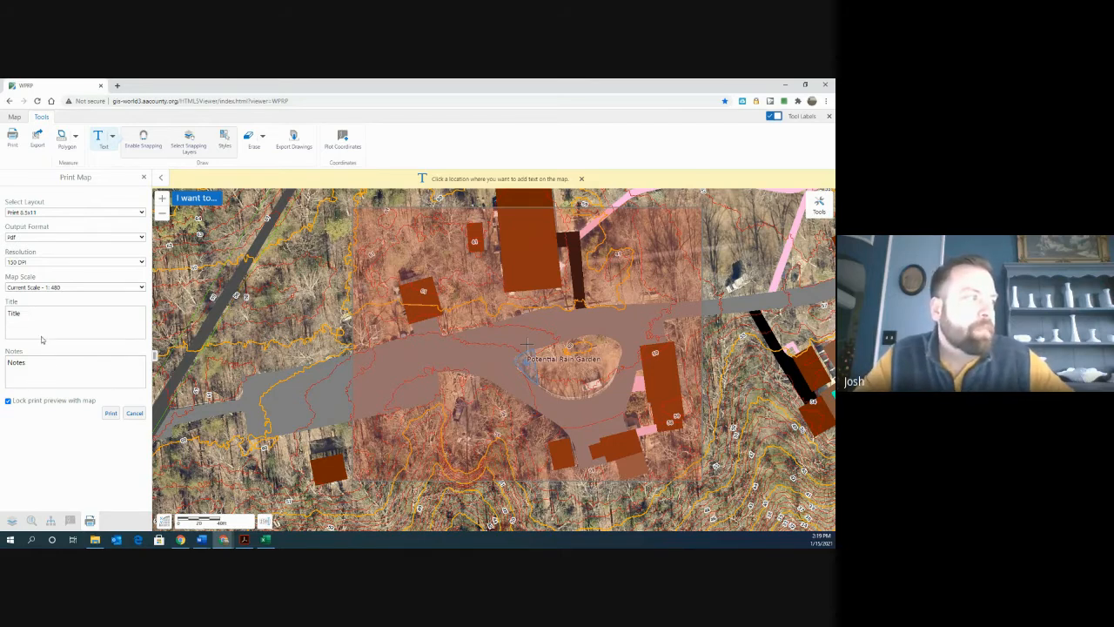
{"action": "left_click", "coordinate": [143, 289]}
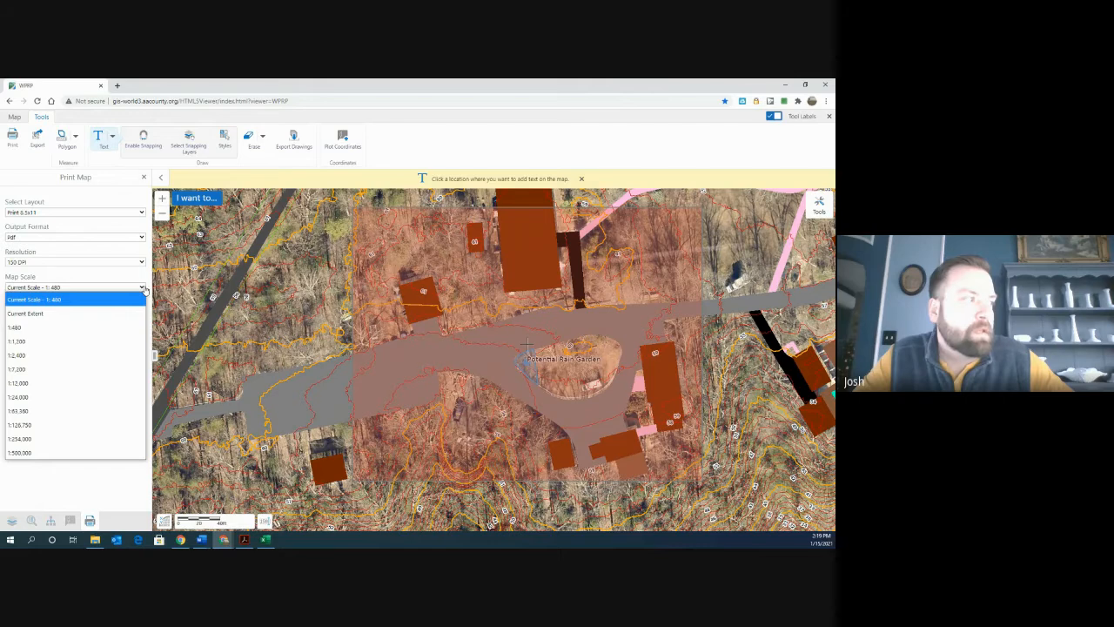
{"action": "left_click", "coordinate": [120, 301]}
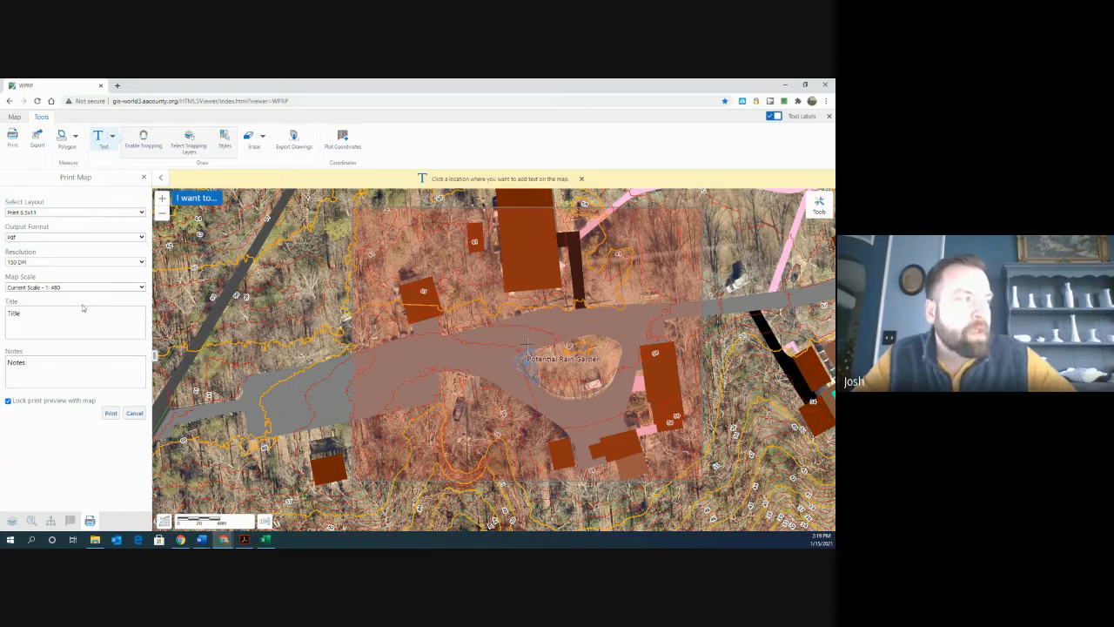
- Replace the print title with "Potential Rain Garden Arlington Echo"
{"action": "left_click_drag", "start_coordinate": [26, 312], "coordinate": [5, 315]}
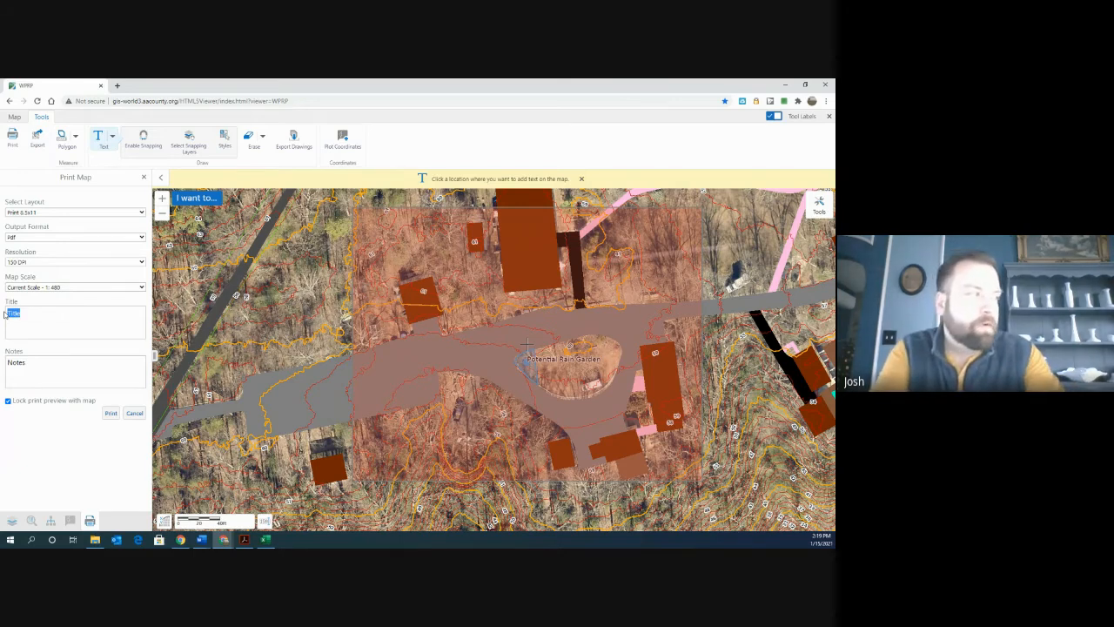
{"action": "type", "text": "Potential R"}
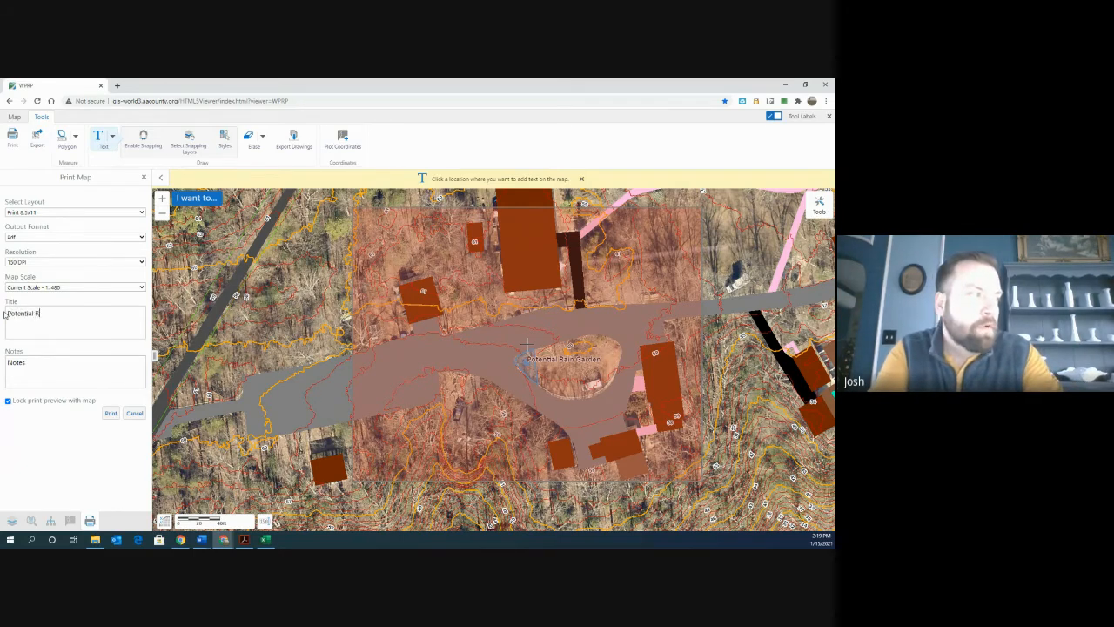
{"action": "type", "text": "ain Ga"}
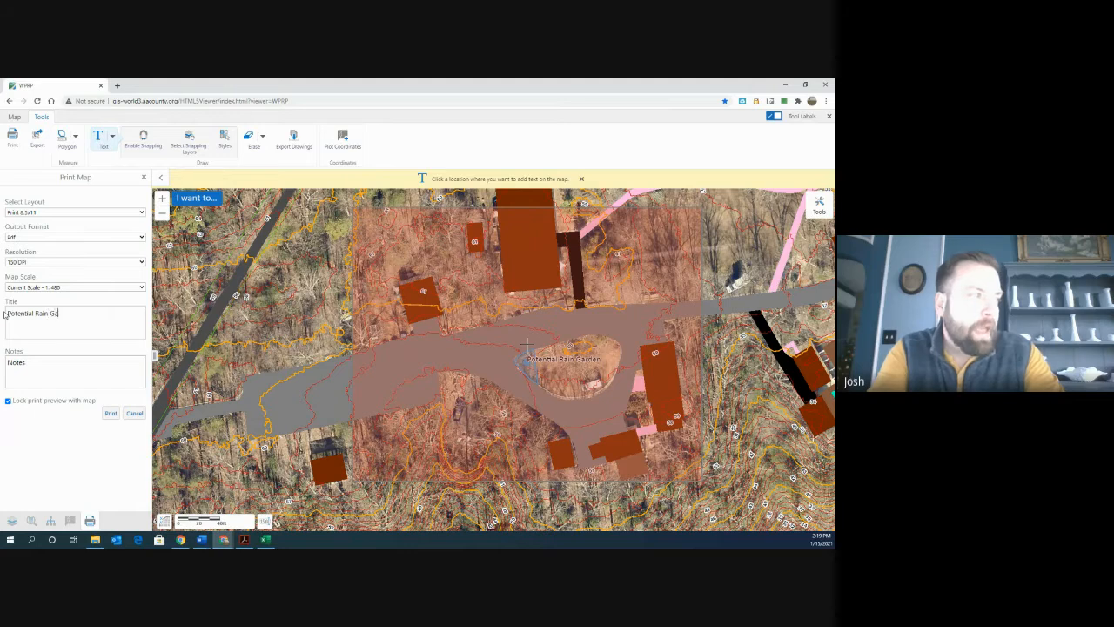
{"action": "type", "text": "rden"}
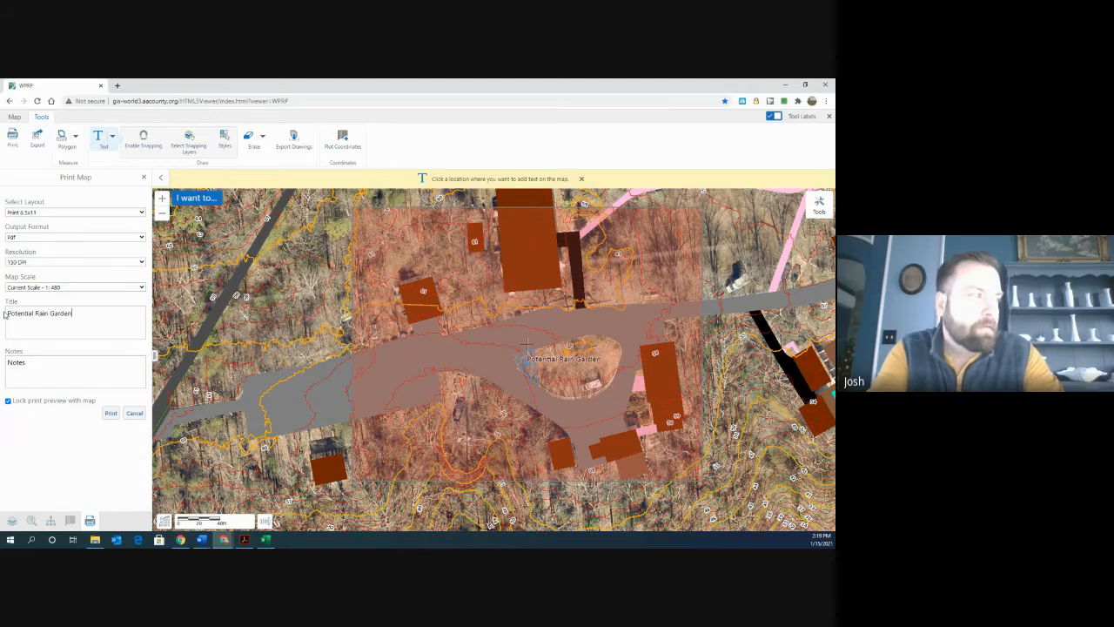
{"action": "type", "text": " Aring"}
{"action": "key", "text": "BackSpace"}
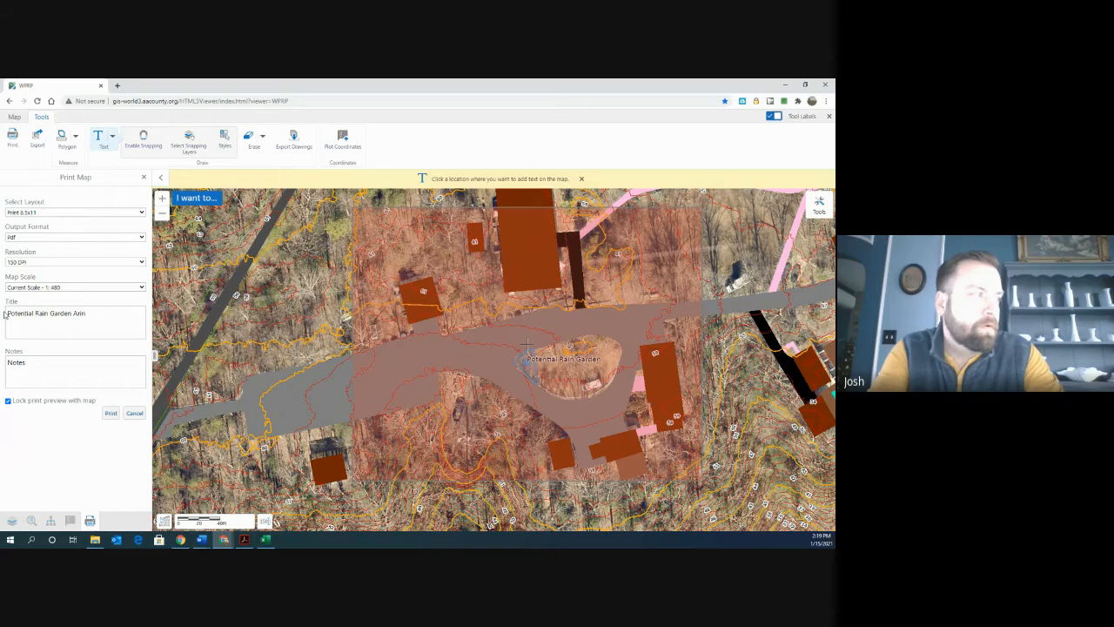
{"action": "type", "text": "lington Echo"}
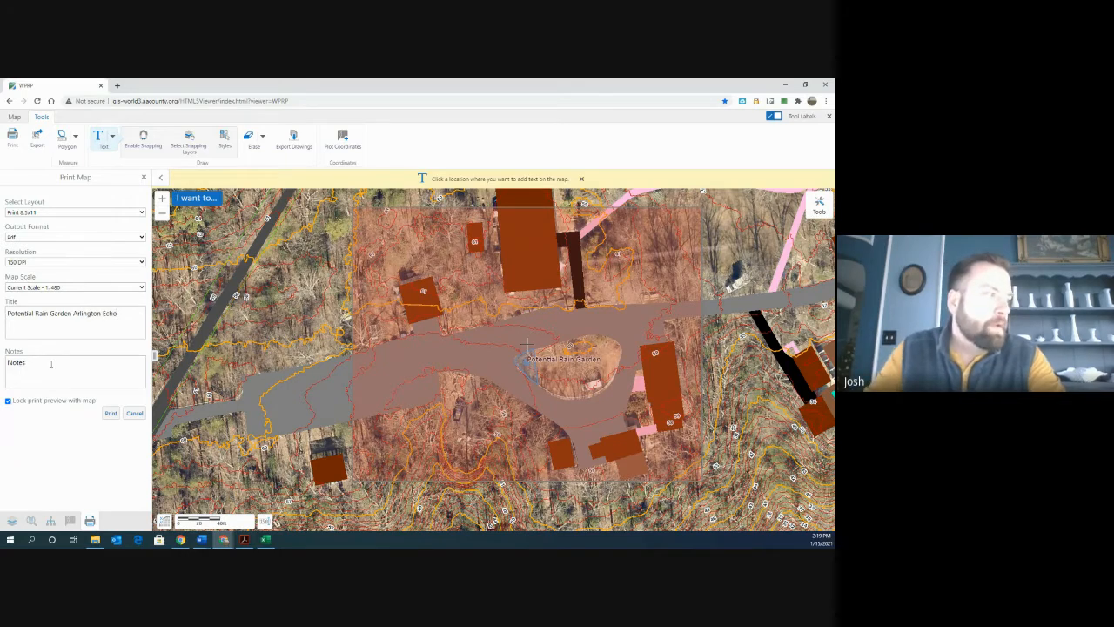
- Replace the print notes with "Near the WSA Trailer"
{"action": "left_click_drag", "start_coordinate": [51, 363], "coordinate": [7, 358]}
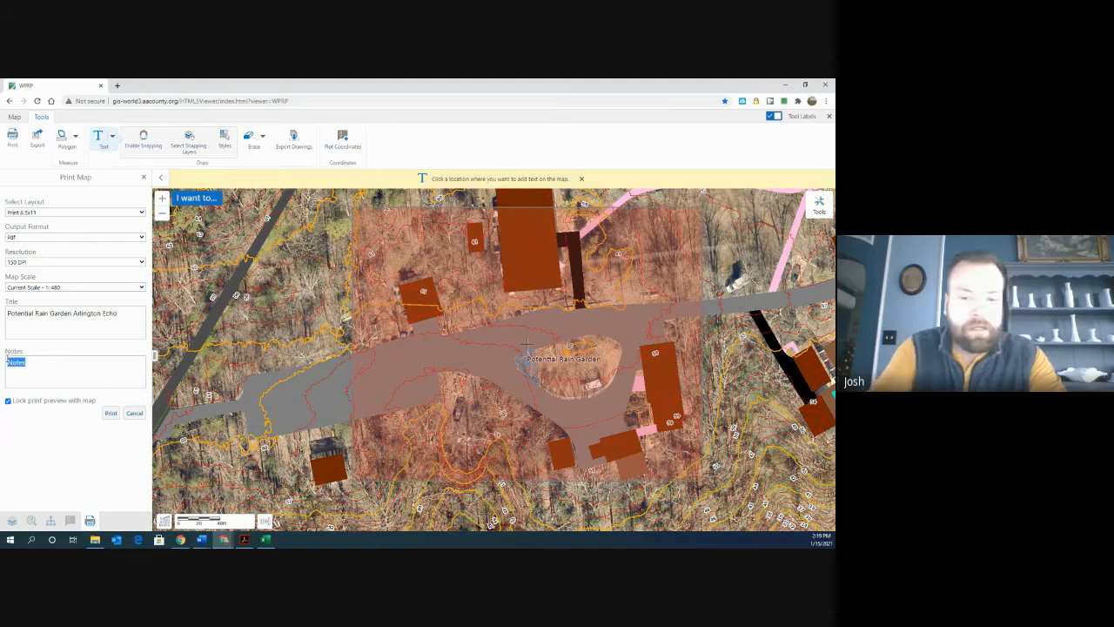
{"action": "type", "text": "NEar p"}
{"action": "key", "text": "BackSpace"}
{"action": "key", "text": "BackSpace"}
{"action": "key", "text": "BackSpace"}
{"action": "key", "text": "BackSpace"}
{"action": "key", "text": "BackSpace"}
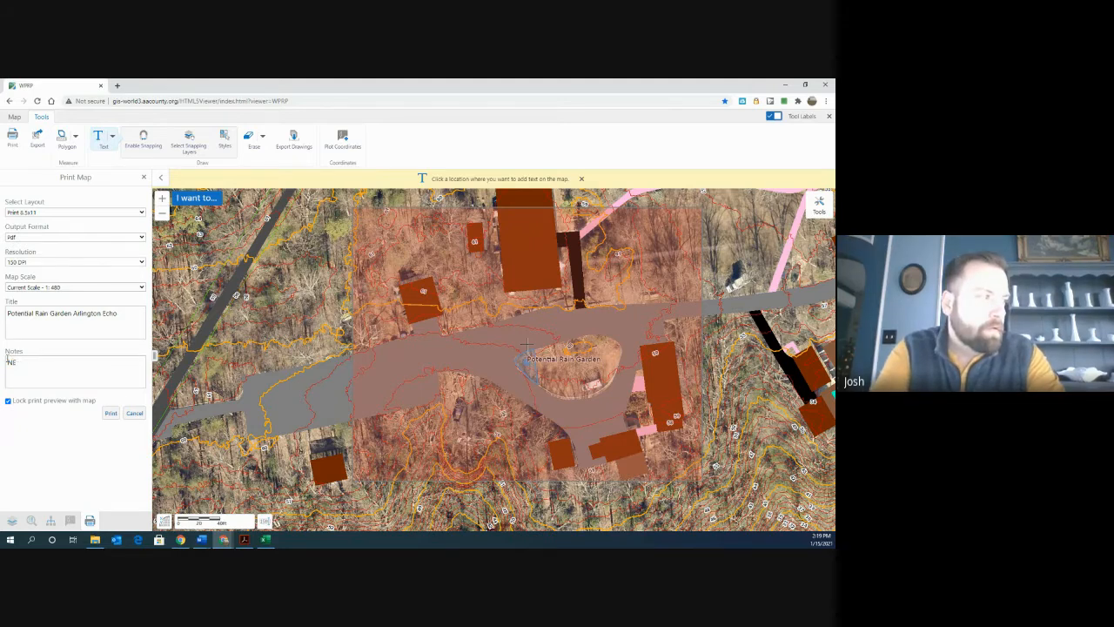
{"action": "type", "text": "ear the WSA"}
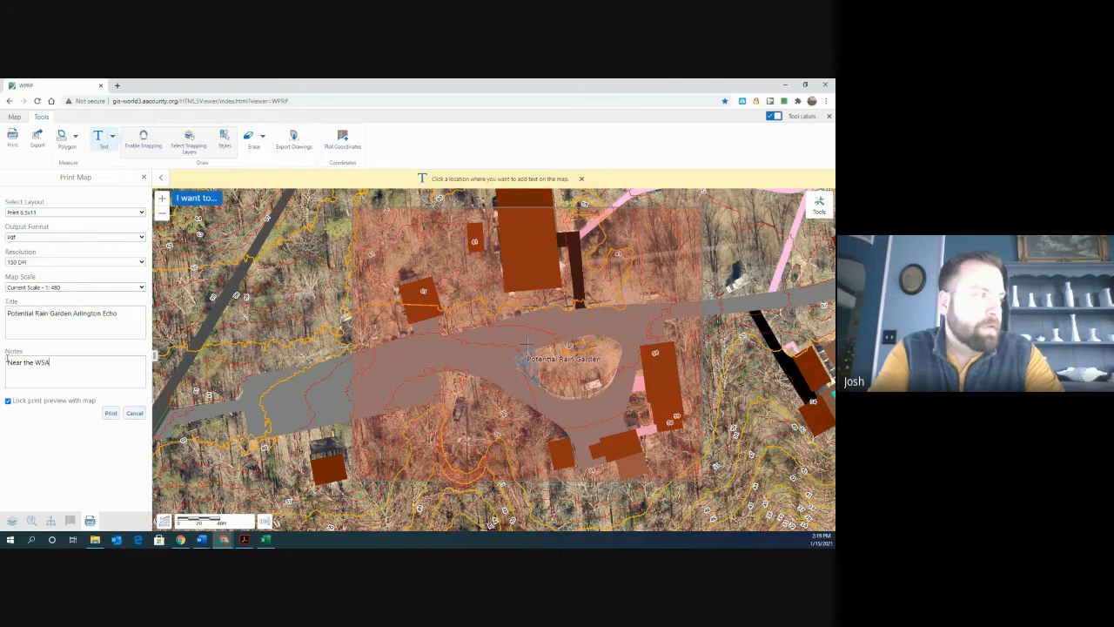
{"action": "type", "text": " Trailer"}
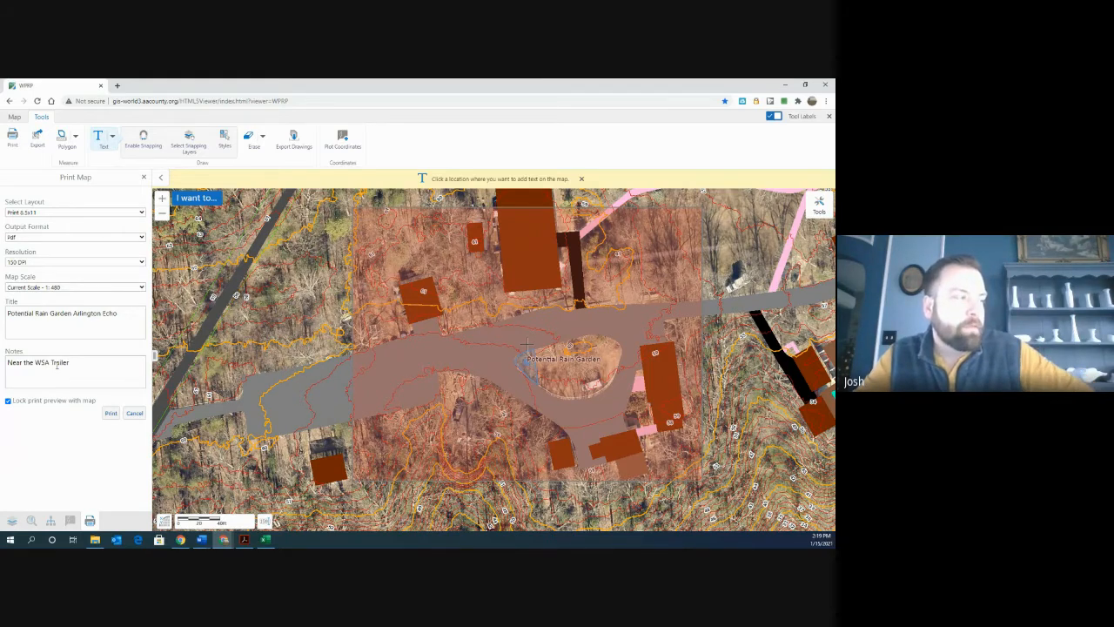
- Print the map and open the generated PDF file
{"action": "left_click", "coordinate": [106, 416]}
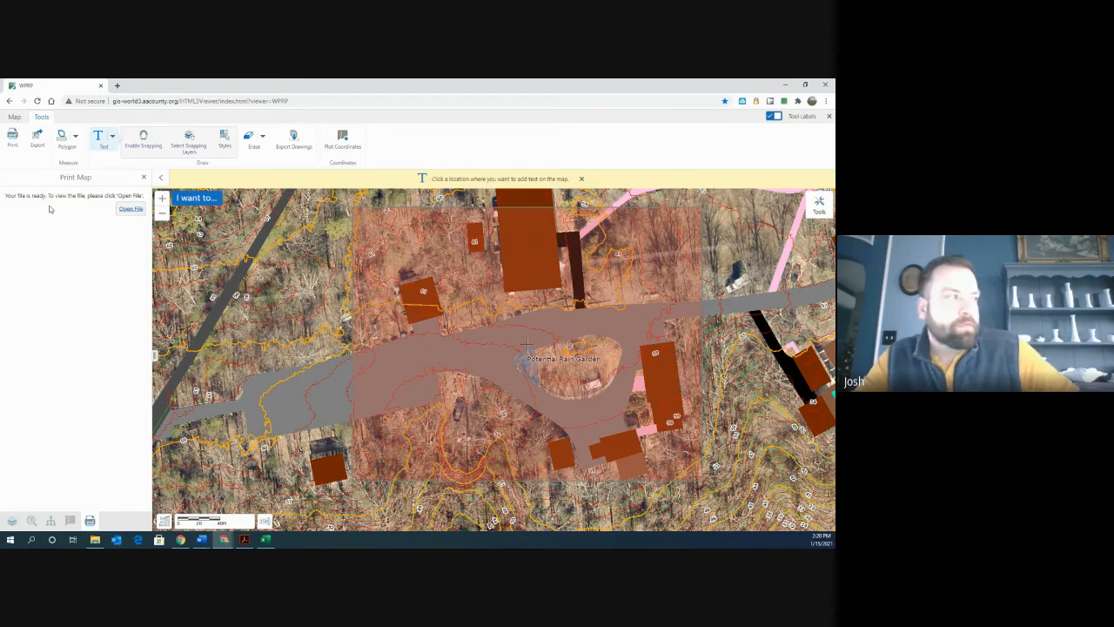
{"action": "left_click", "coordinate": [130, 213]}
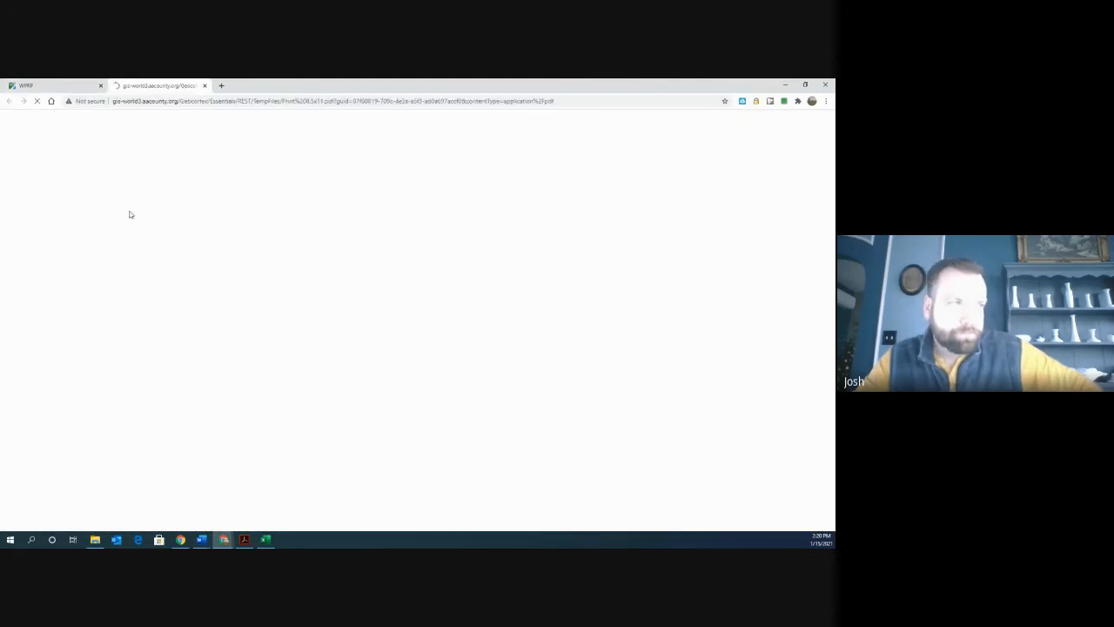